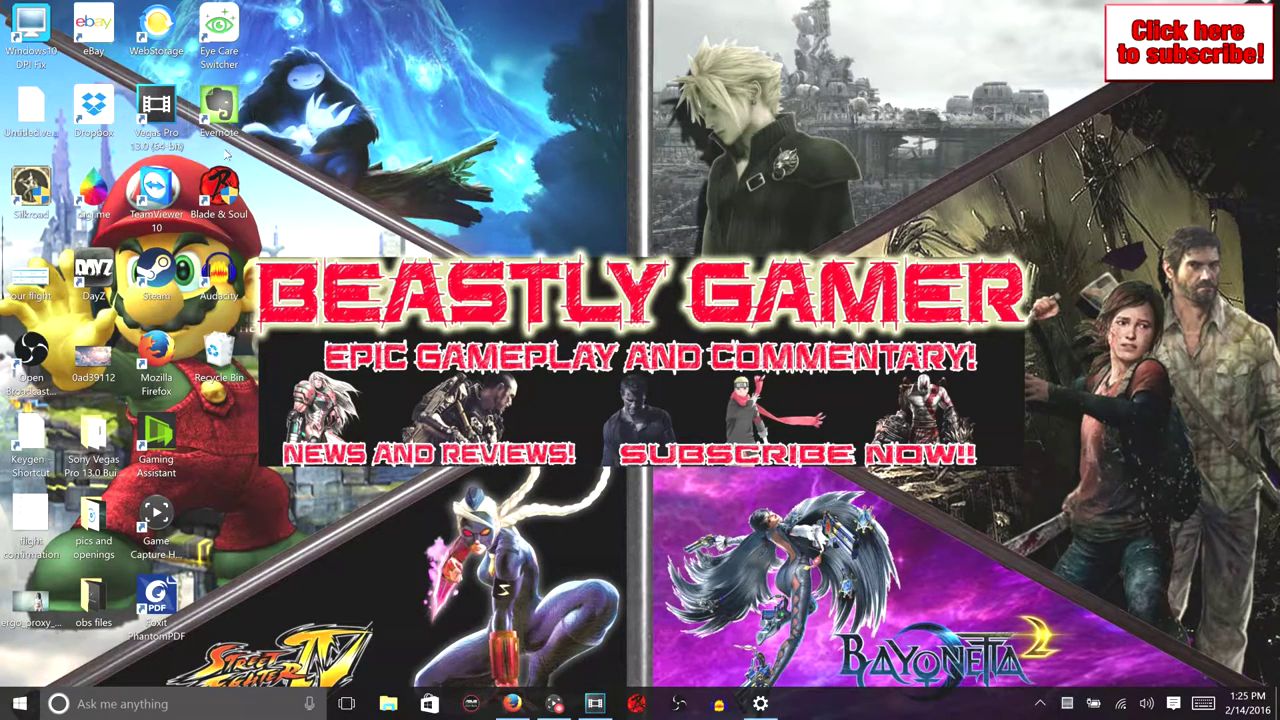
Launch Vegas Pro 13.0 (64-bit) from its desktop shortcut.
double_click(153, 104)
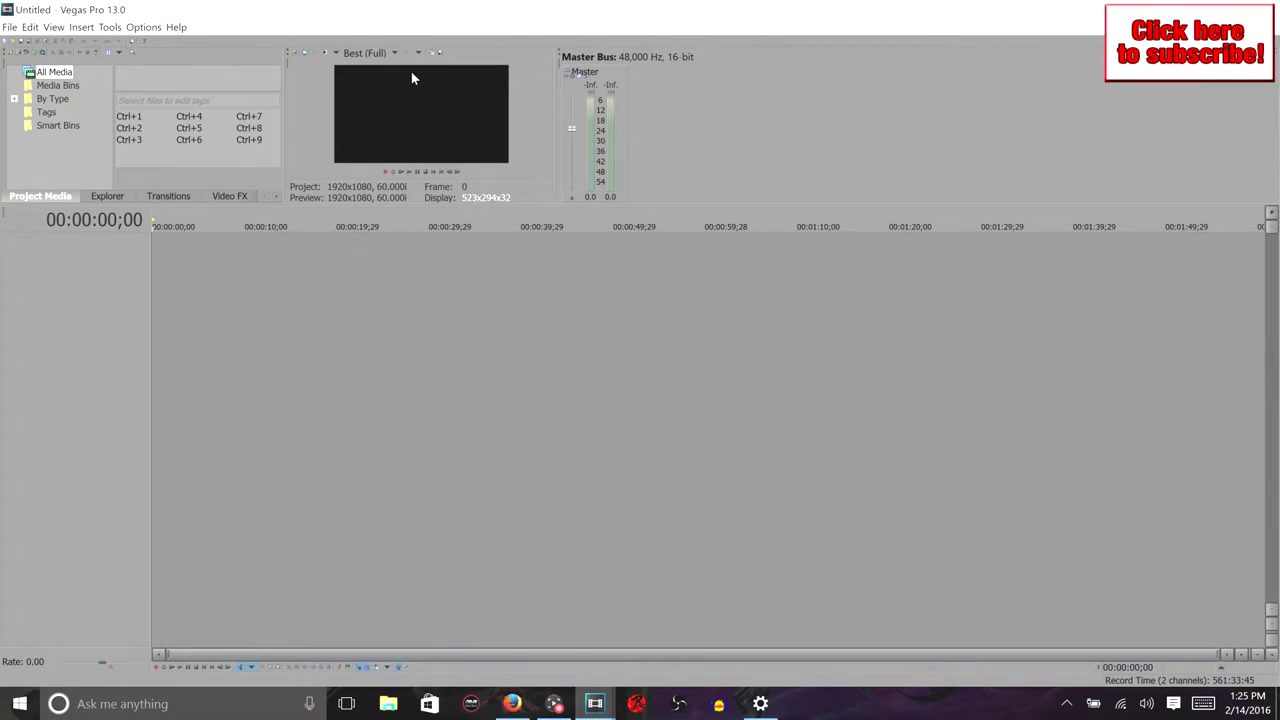
Widen the Project Media pane and enlarge the video preview, then switch to the DPI Fix download page.
left_click_drag(285, 59, 402, 62)
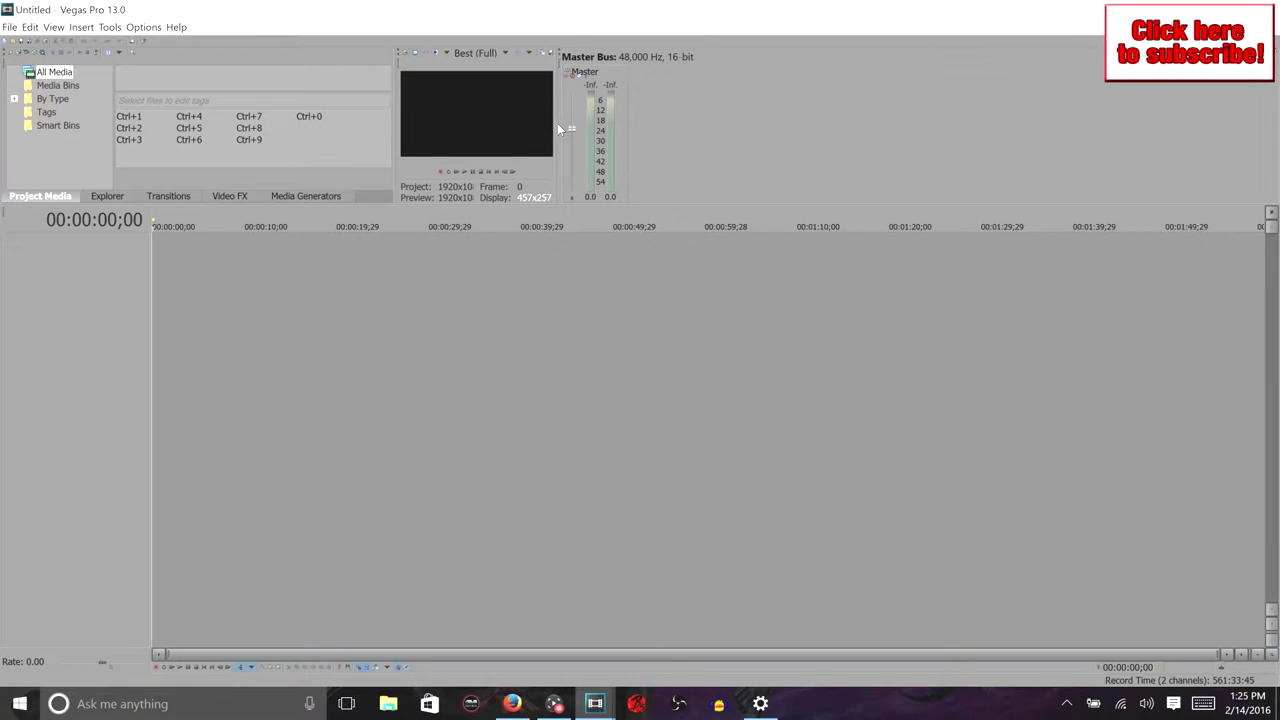
left_click_drag(558, 126, 788, 118)
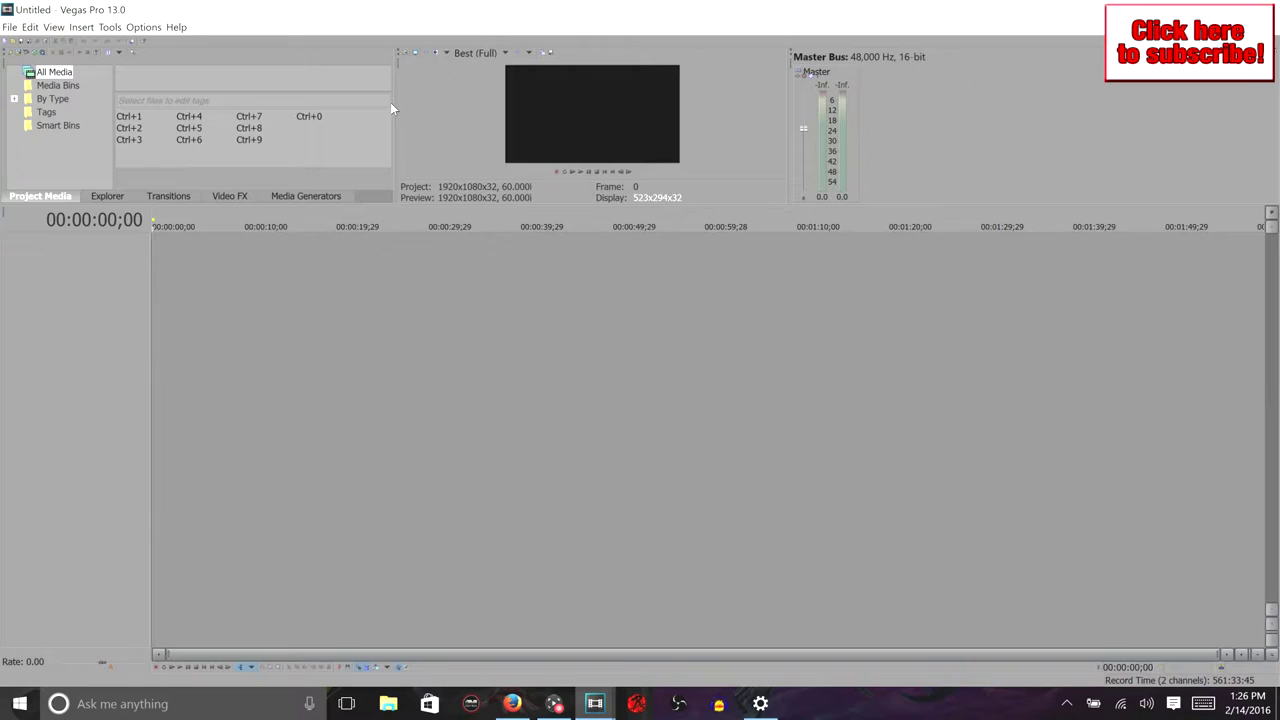
left_click_drag(392, 108, 444, 105)
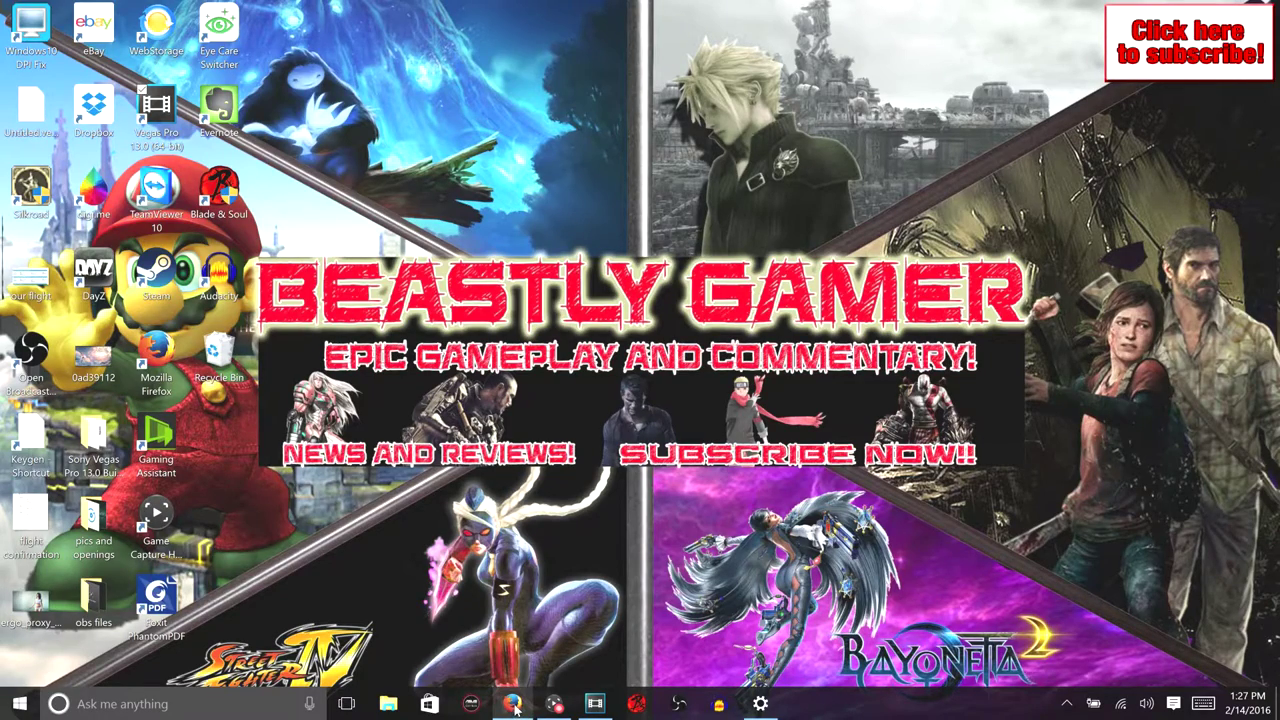
mouse_move(512, 704)
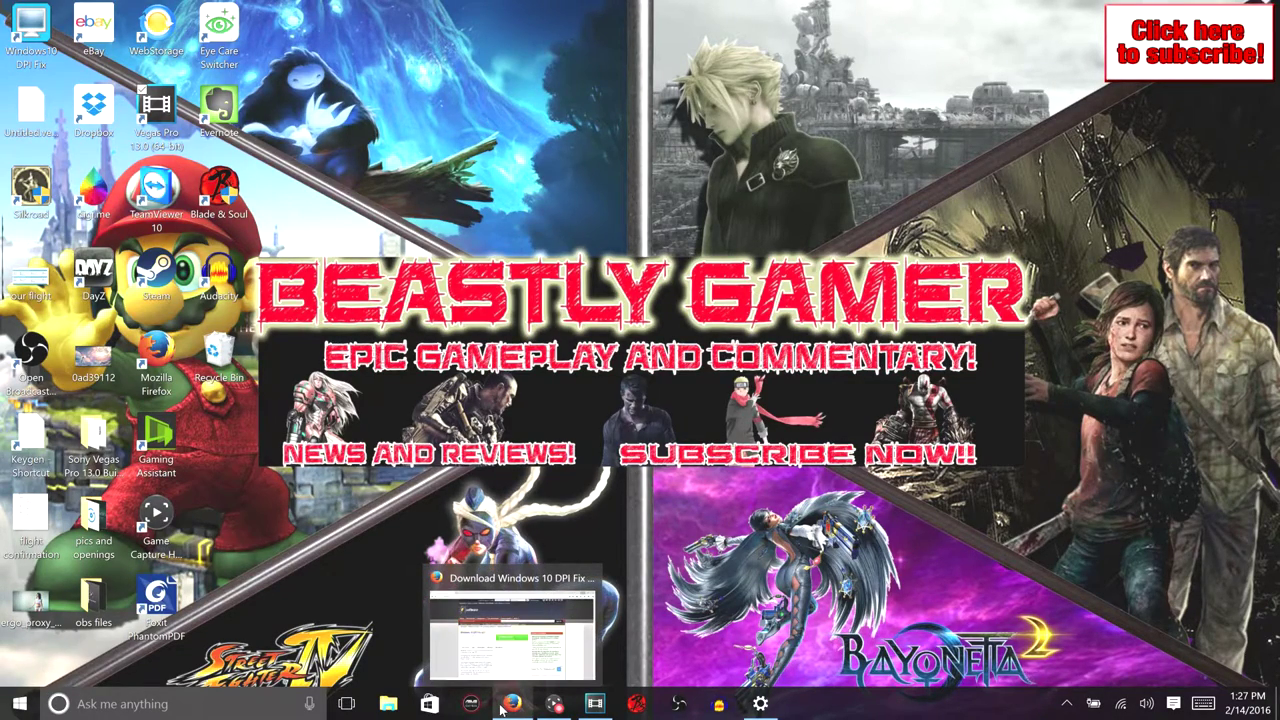
left_click(503, 709)
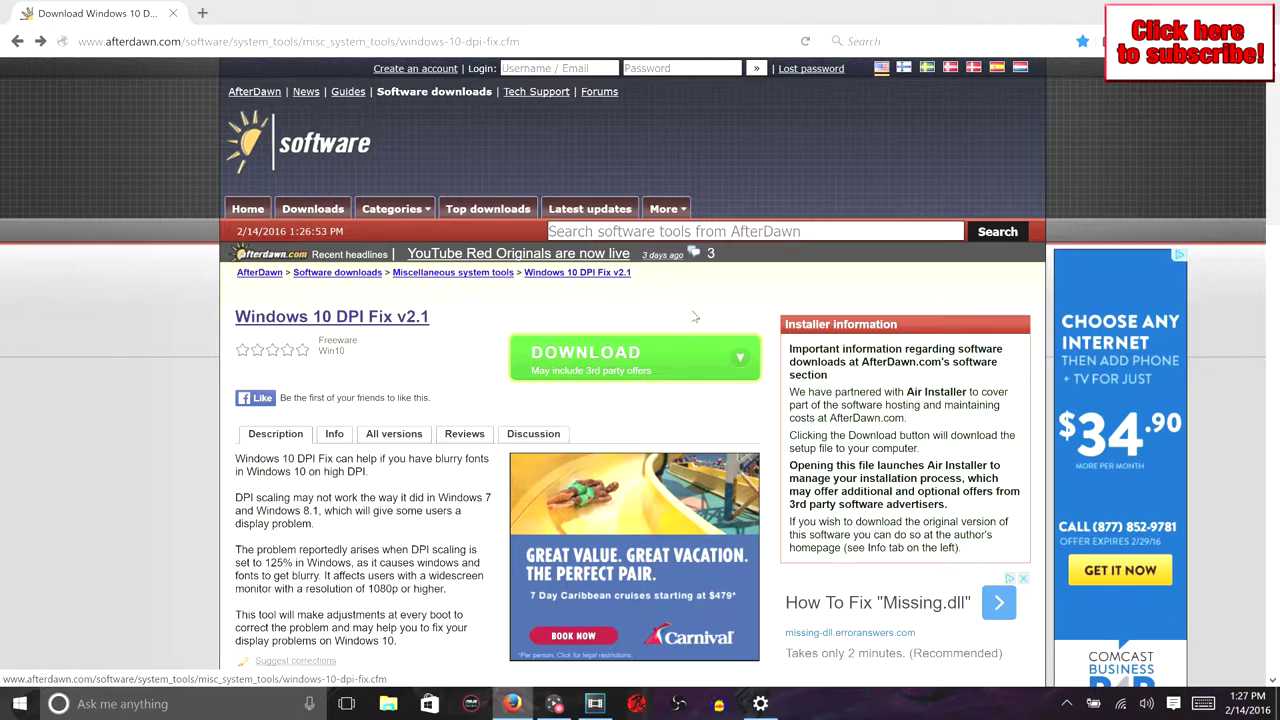
Save the Windows 10 DPI Fix v2.1 installer and run it from its Downloads folder.
left_click(649, 358)
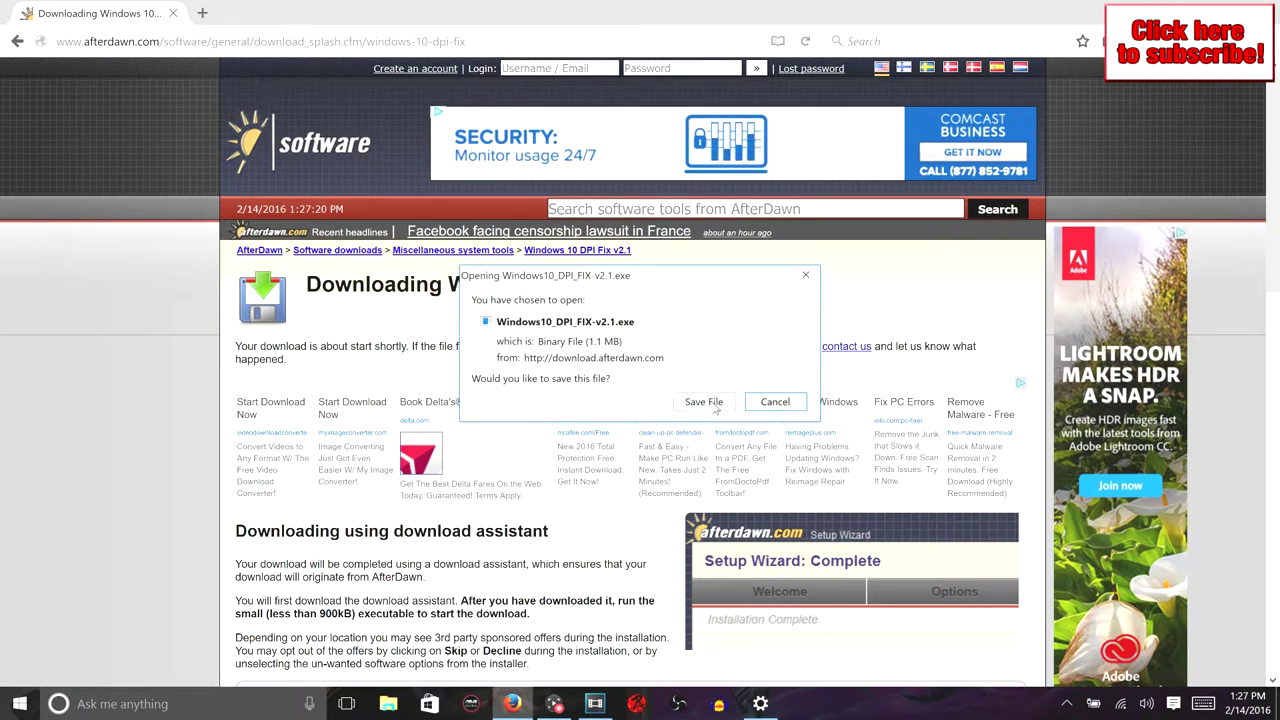
left_click(700, 402)
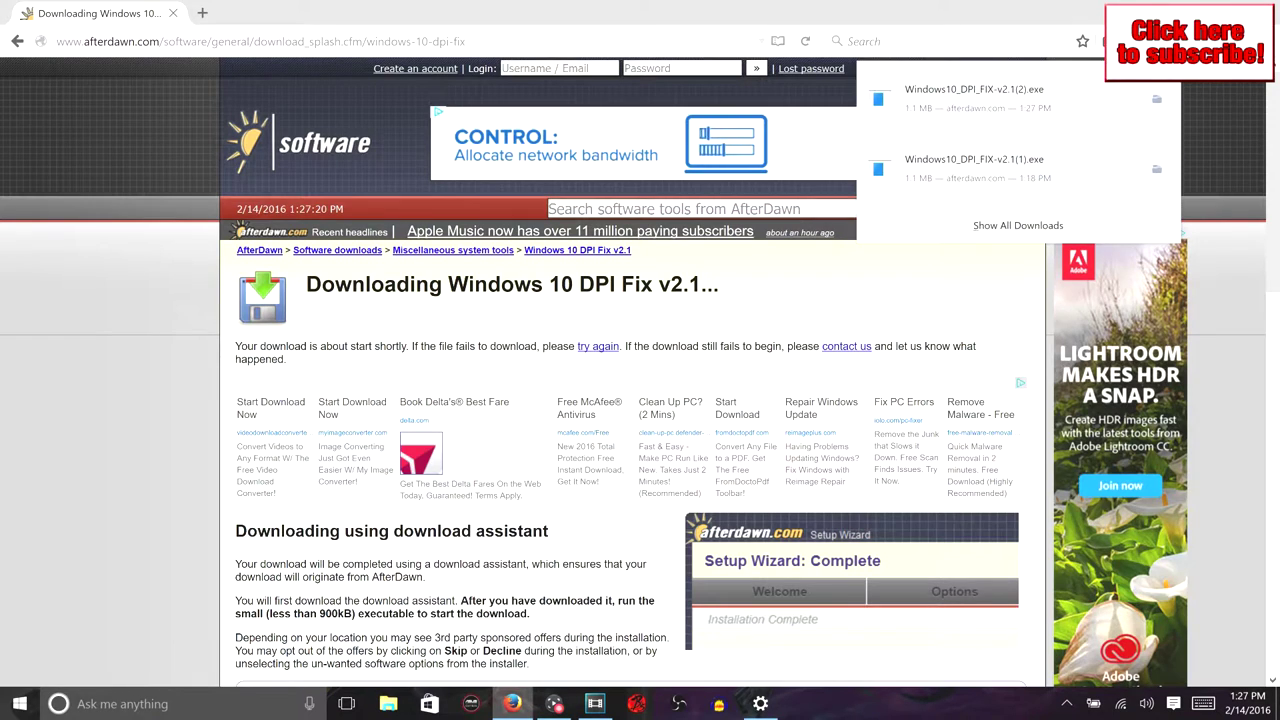
left_click(1157, 99)
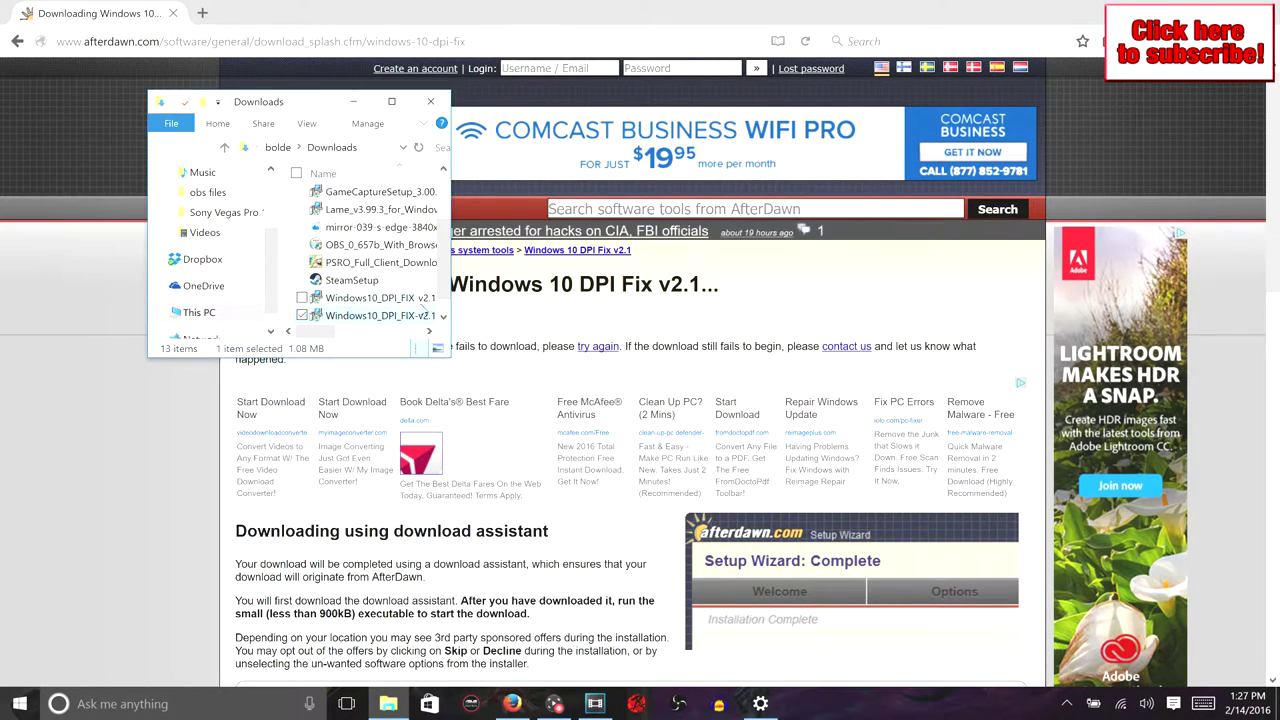
double_click(420, 300)
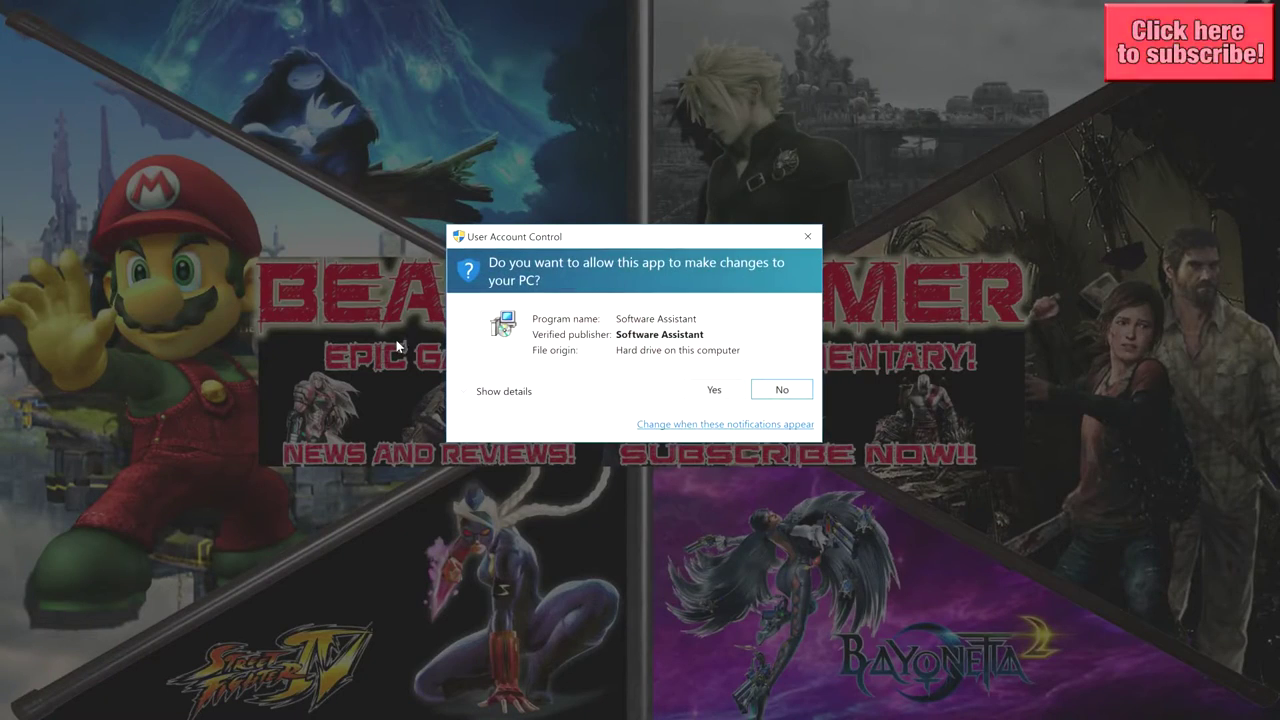
Install Windows 10 DPI Fix, declining all five bundled offers including Wajam.
left_click(715, 390)
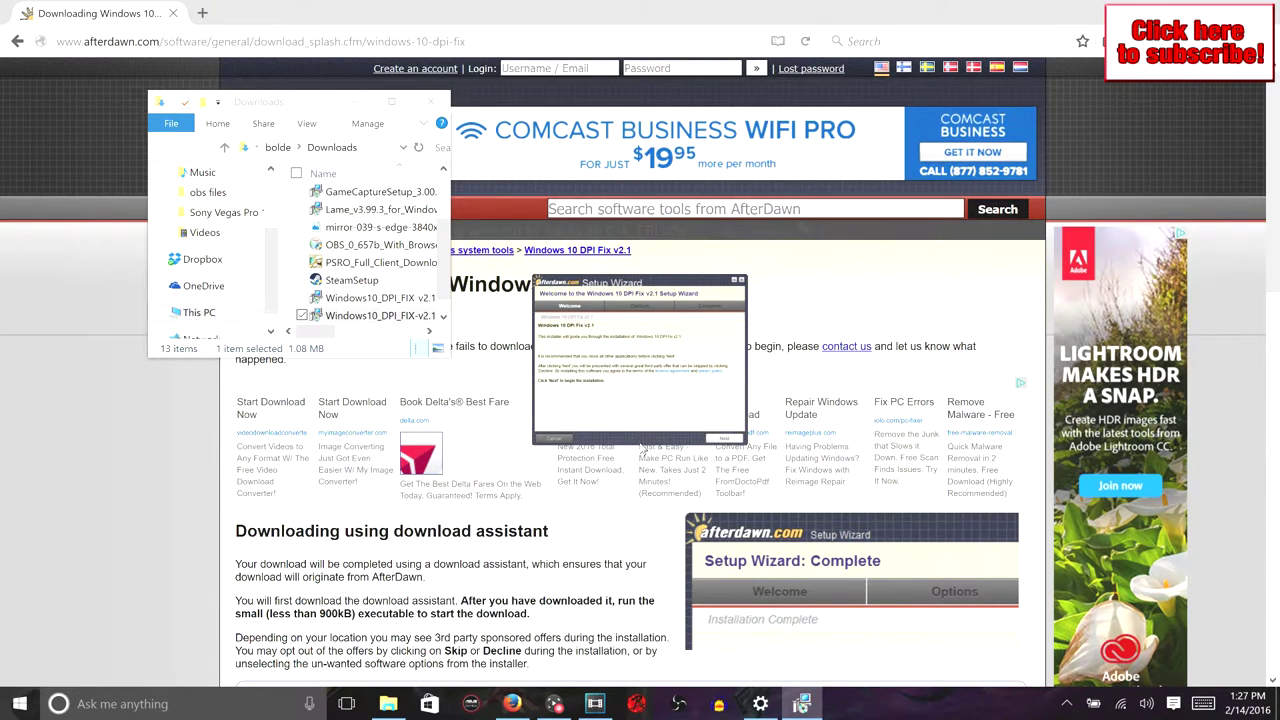
left_click(733, 441)
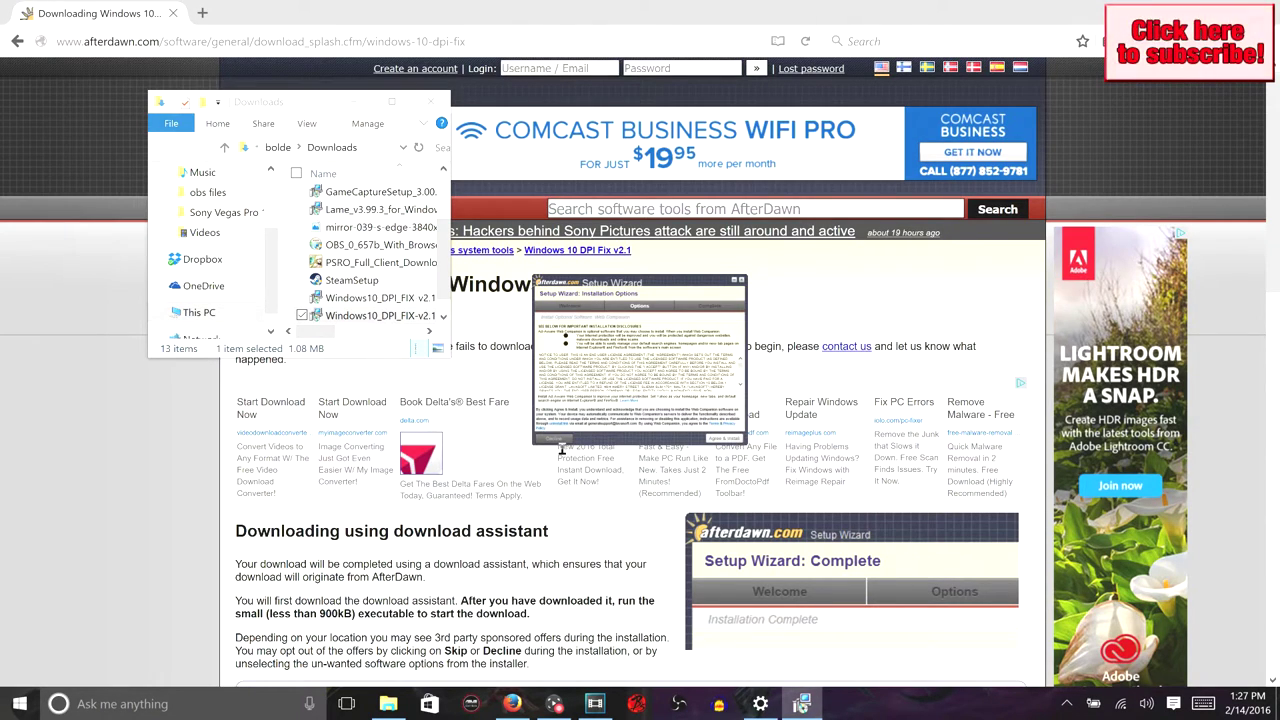
left_click(565, 439)
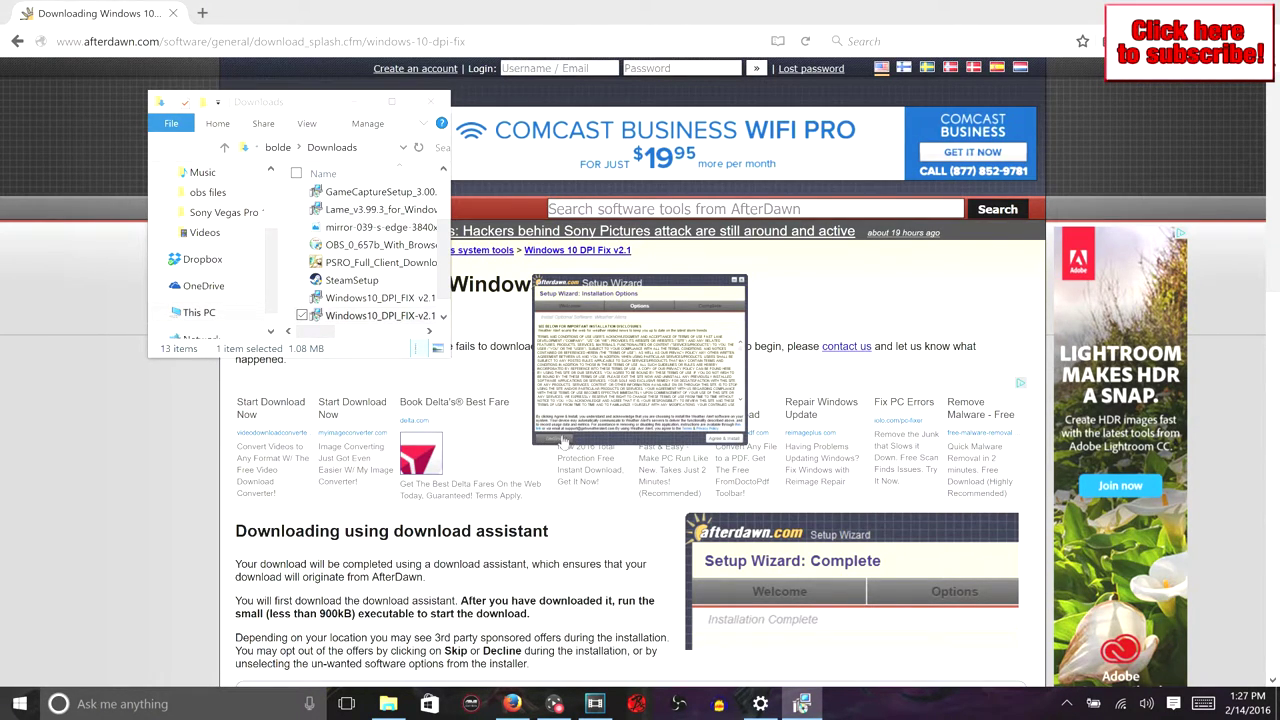
left_click(557, 441)
left_click(557, 441)
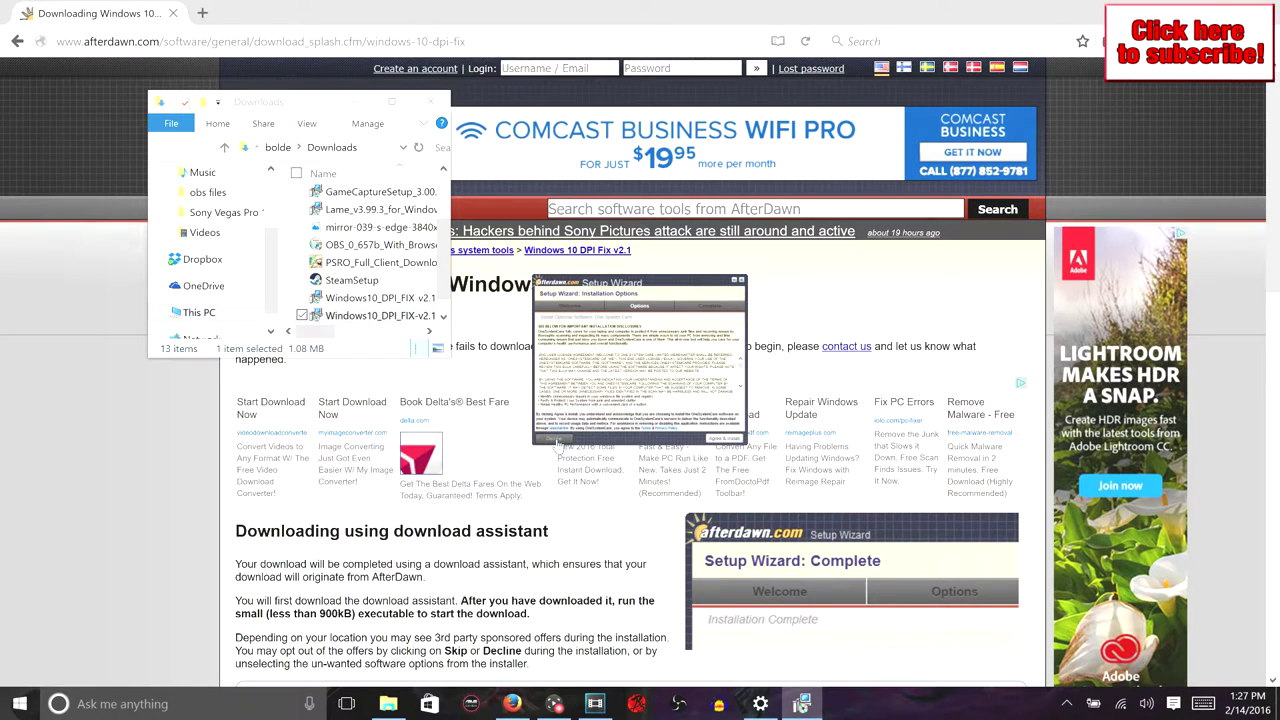
left_click(557, 441)
left_click(557, 441)
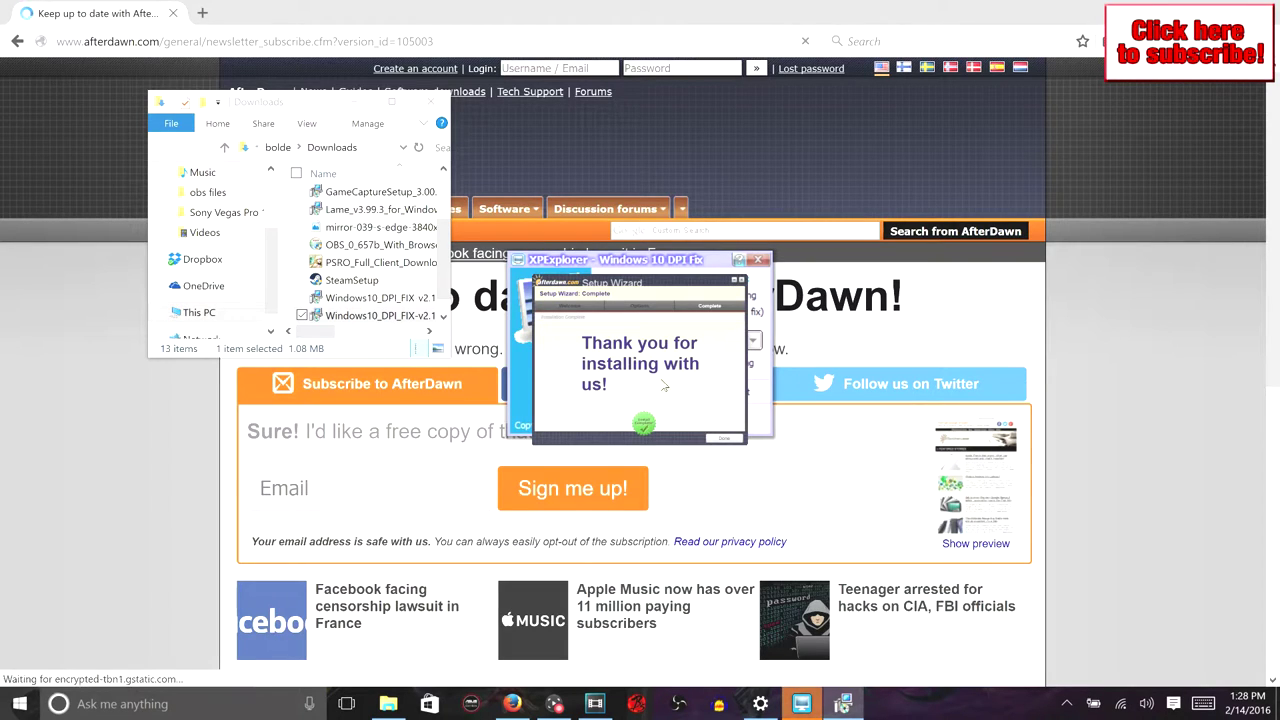
Apply Windows 8.1 DPI scaling with Allow custom scaling ticked, then dismiss the reboot notice.
left_click(741, 280)
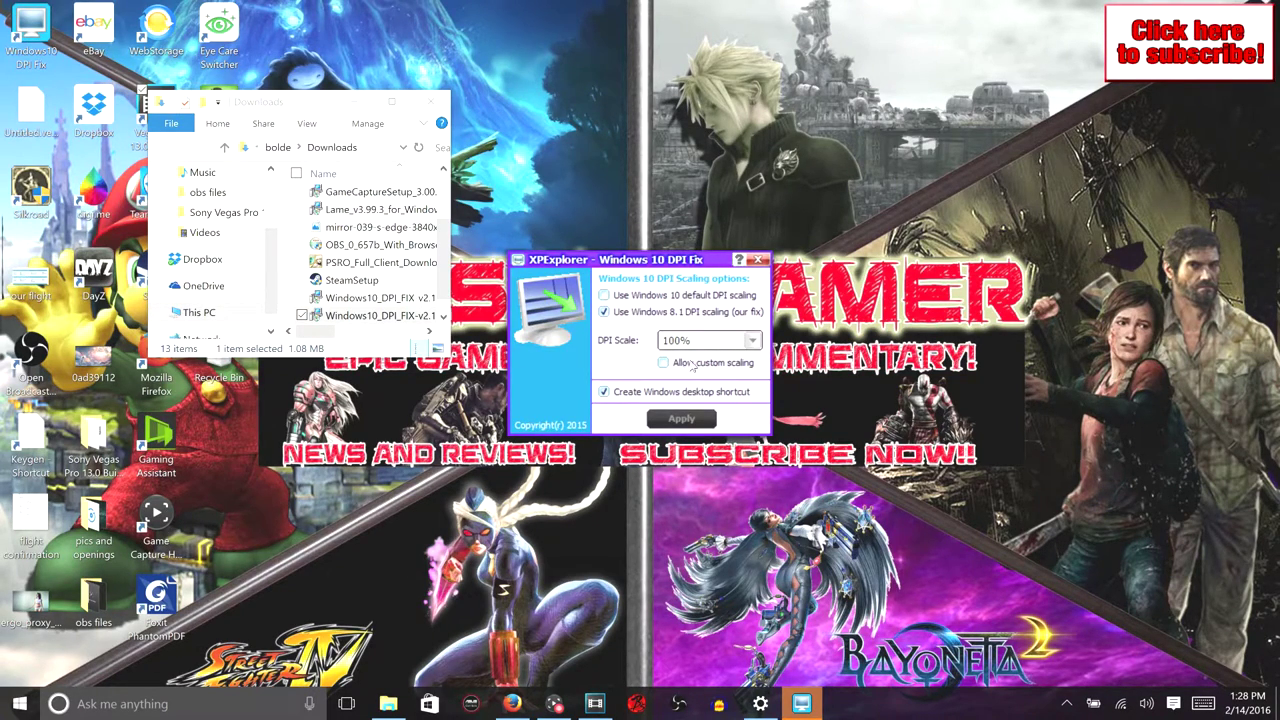
left_click(664, 364)
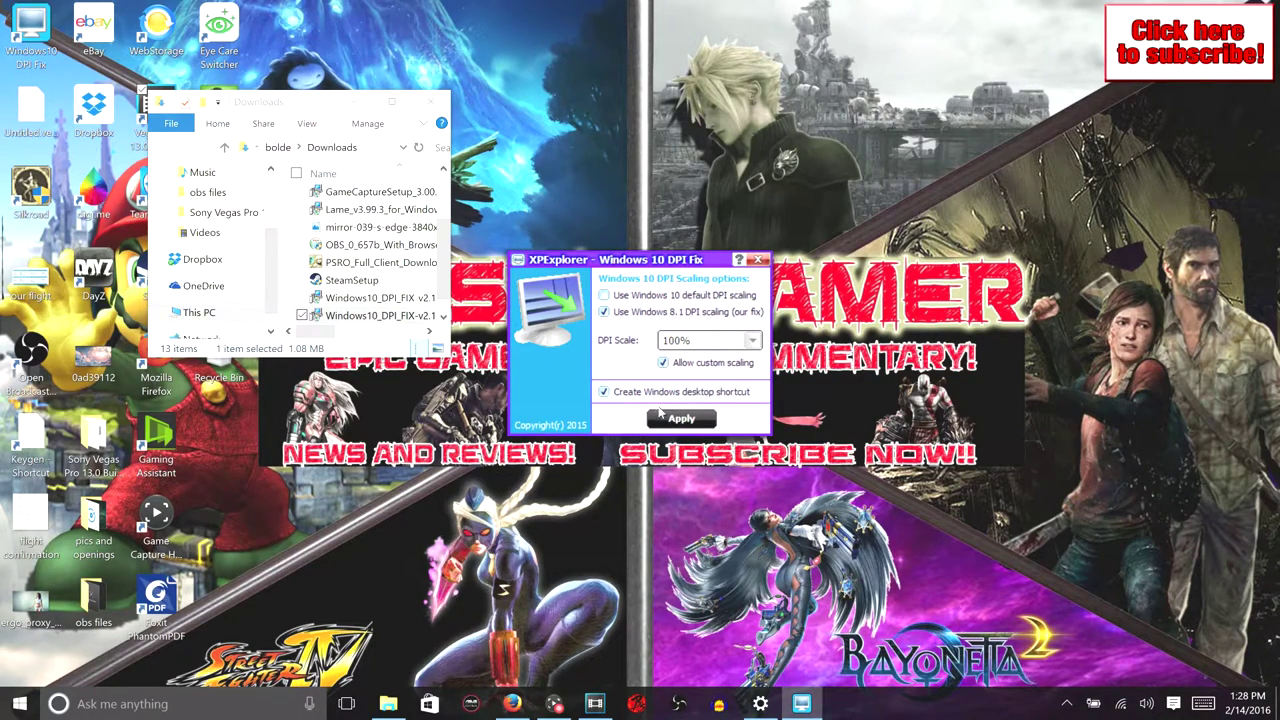
left_click(688, 419)
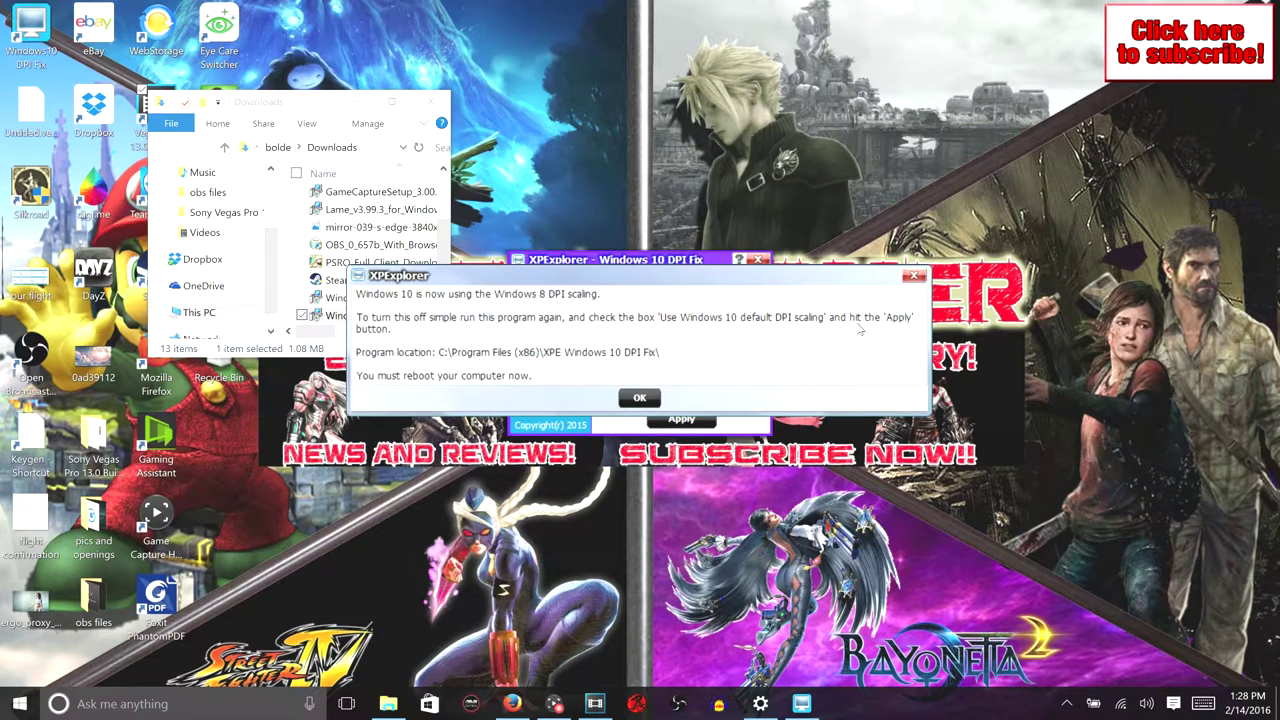
left_click(367, 107)
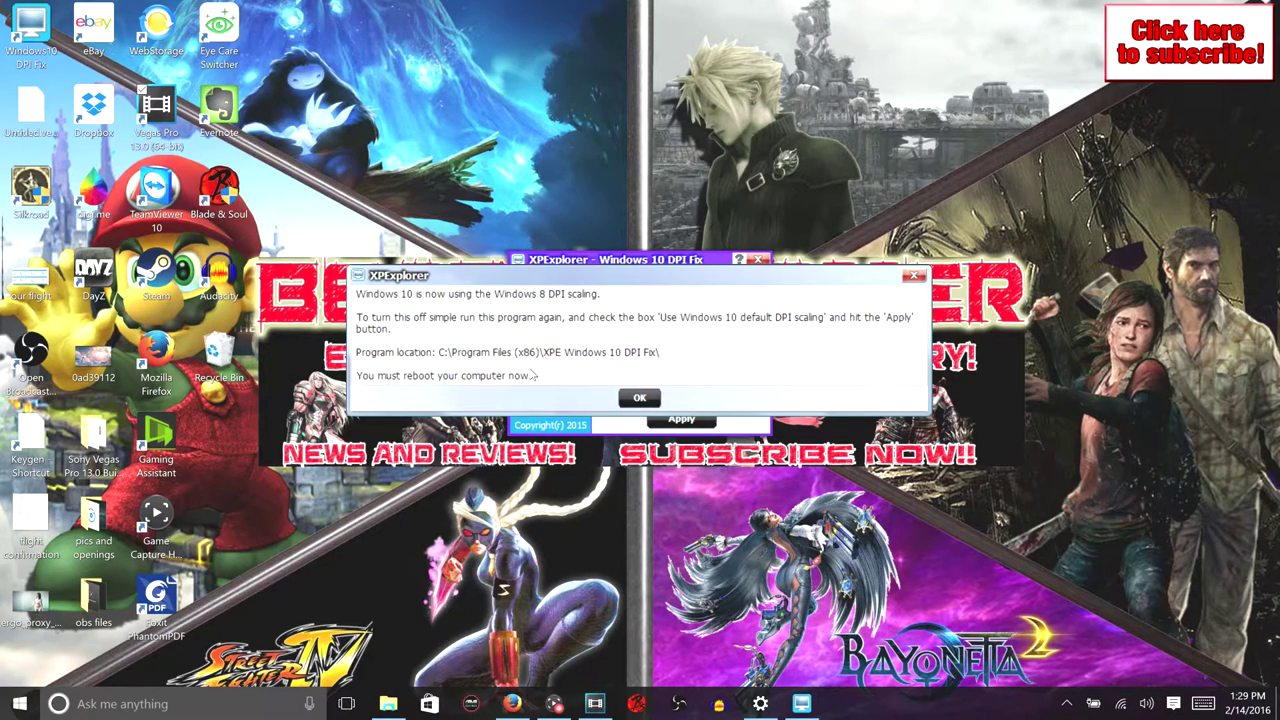
left_click(638, 399)
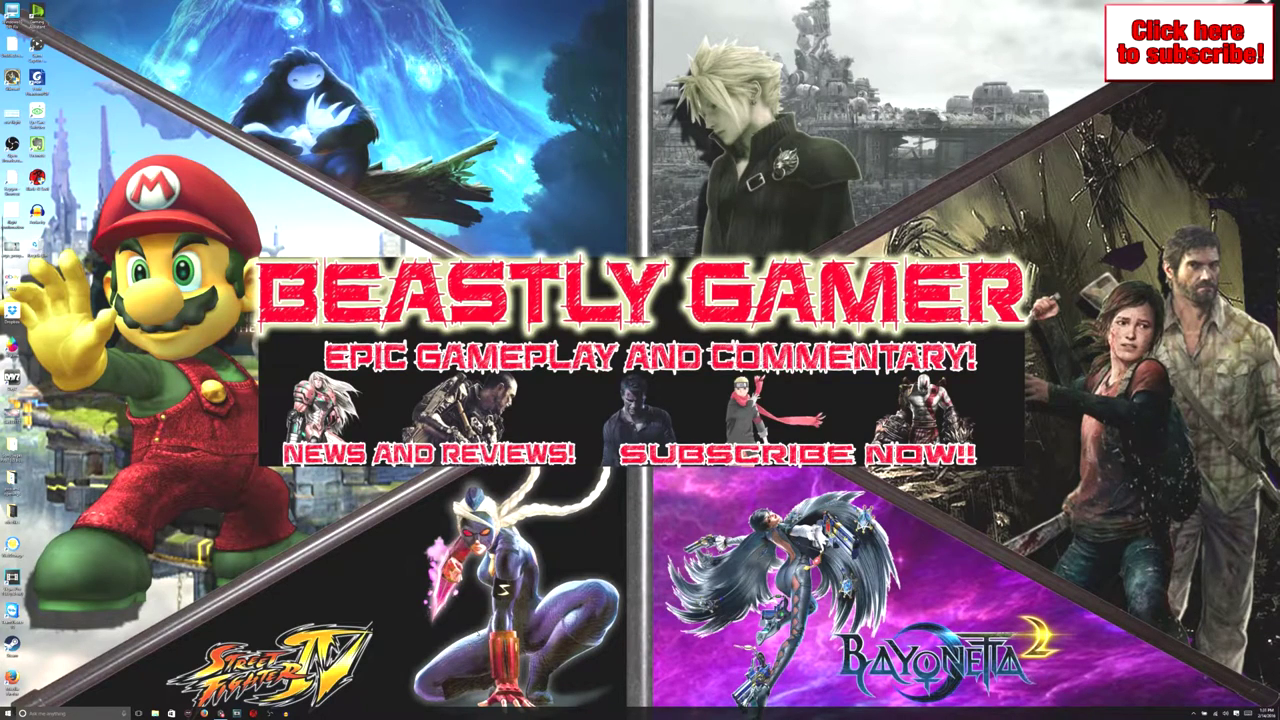
Set the screen resolution to 1920x1080 in Display settings, then relaunch Vegas Pro.
right_click(403, 535)
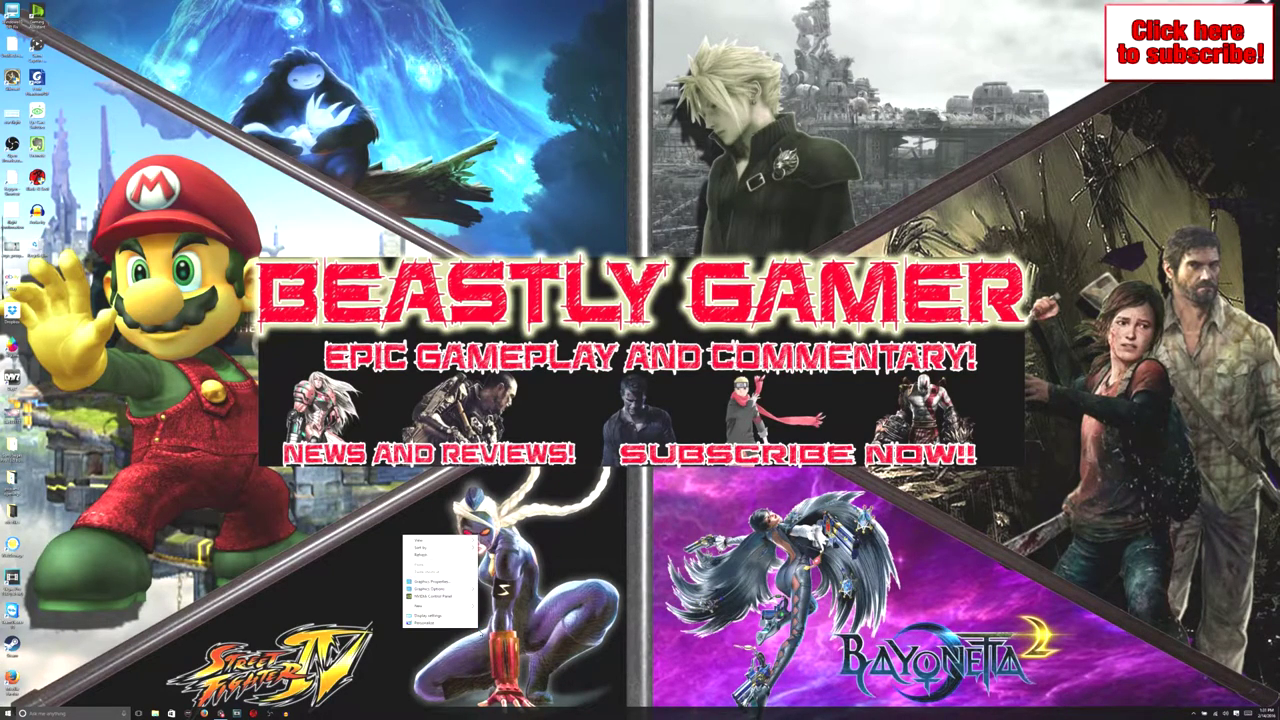
left_click(425, 615)
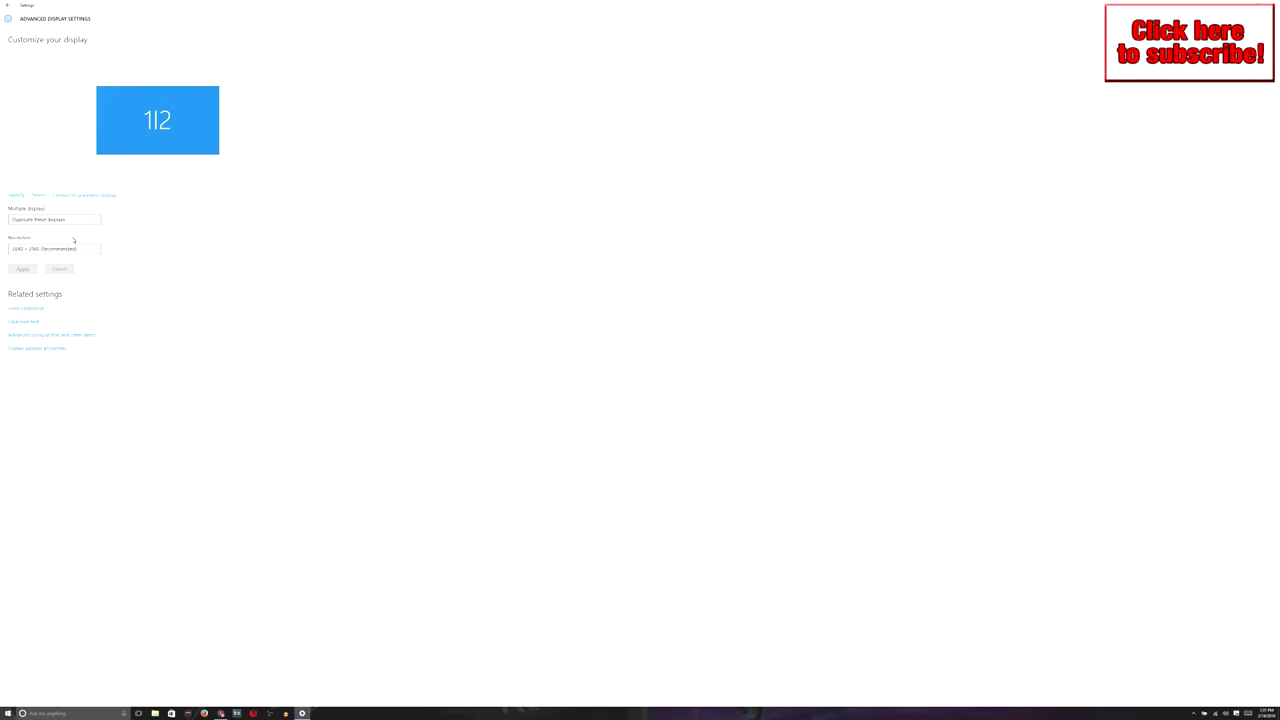
left_click(66, 250)
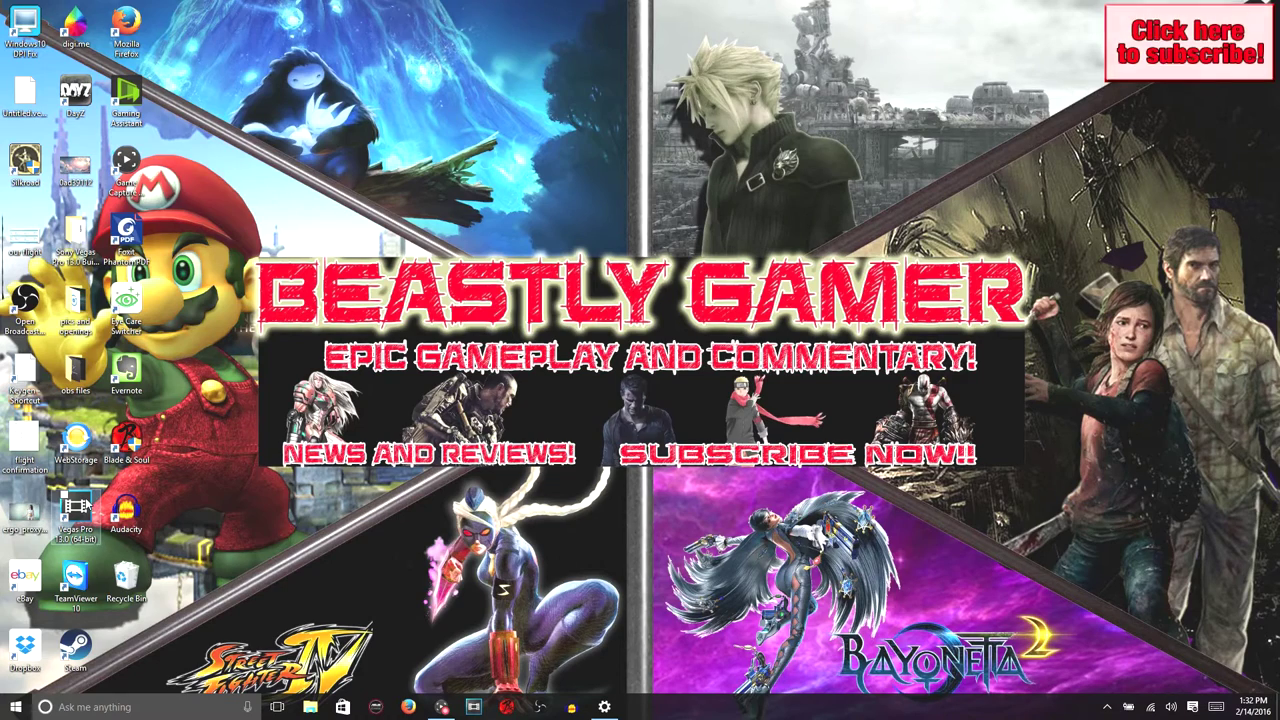
left_click(478, 710)
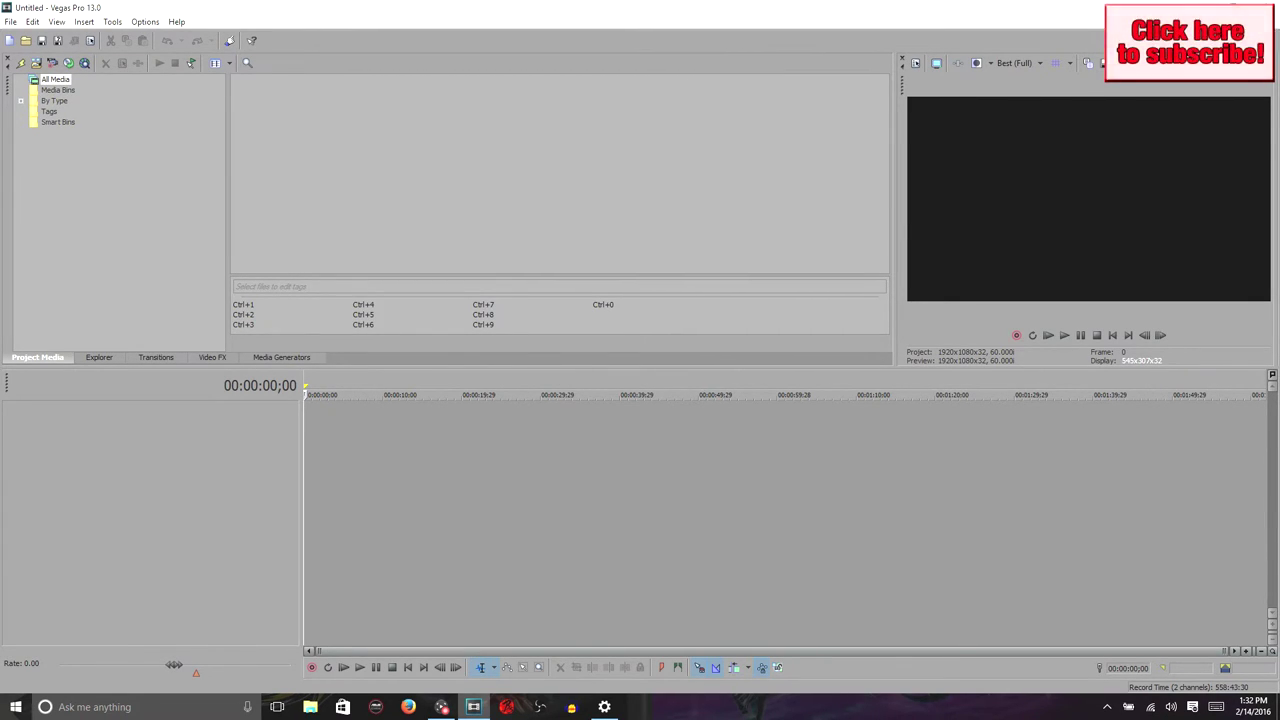
Minimize Vegas Pro 13.0 after checking its interface is readable.
left_click(1230, 7)
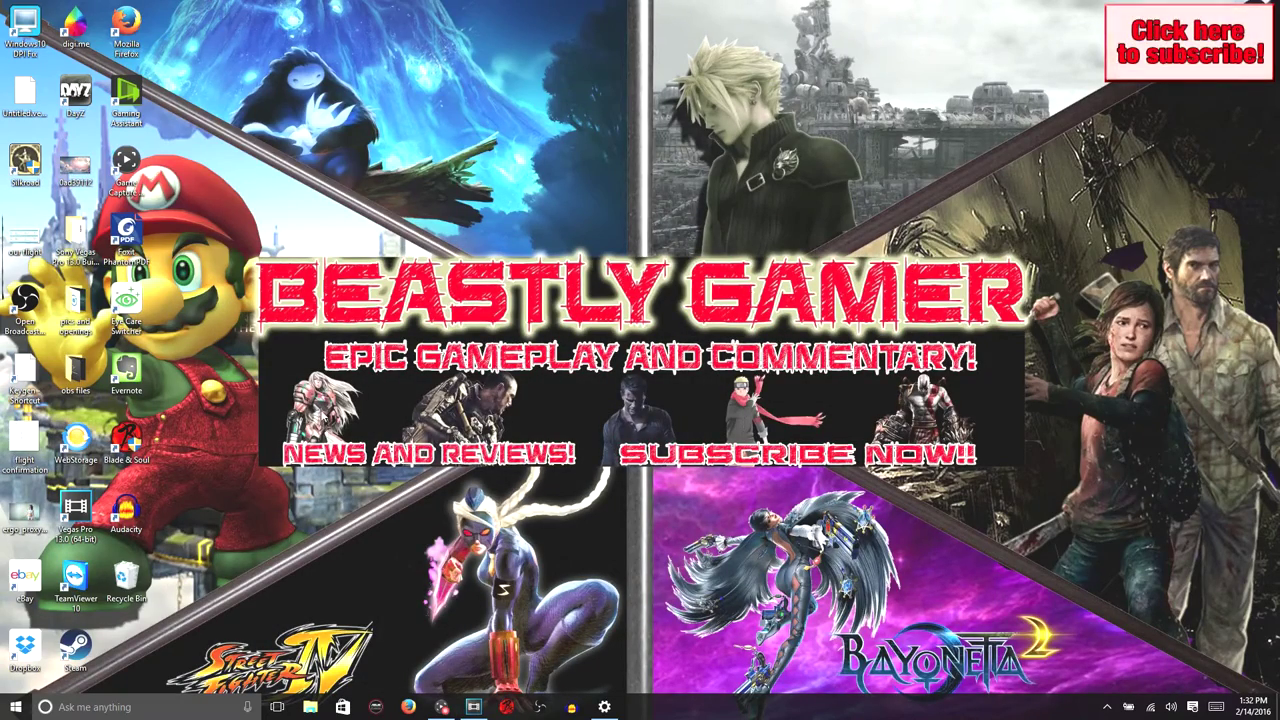
right_click(436, 530)
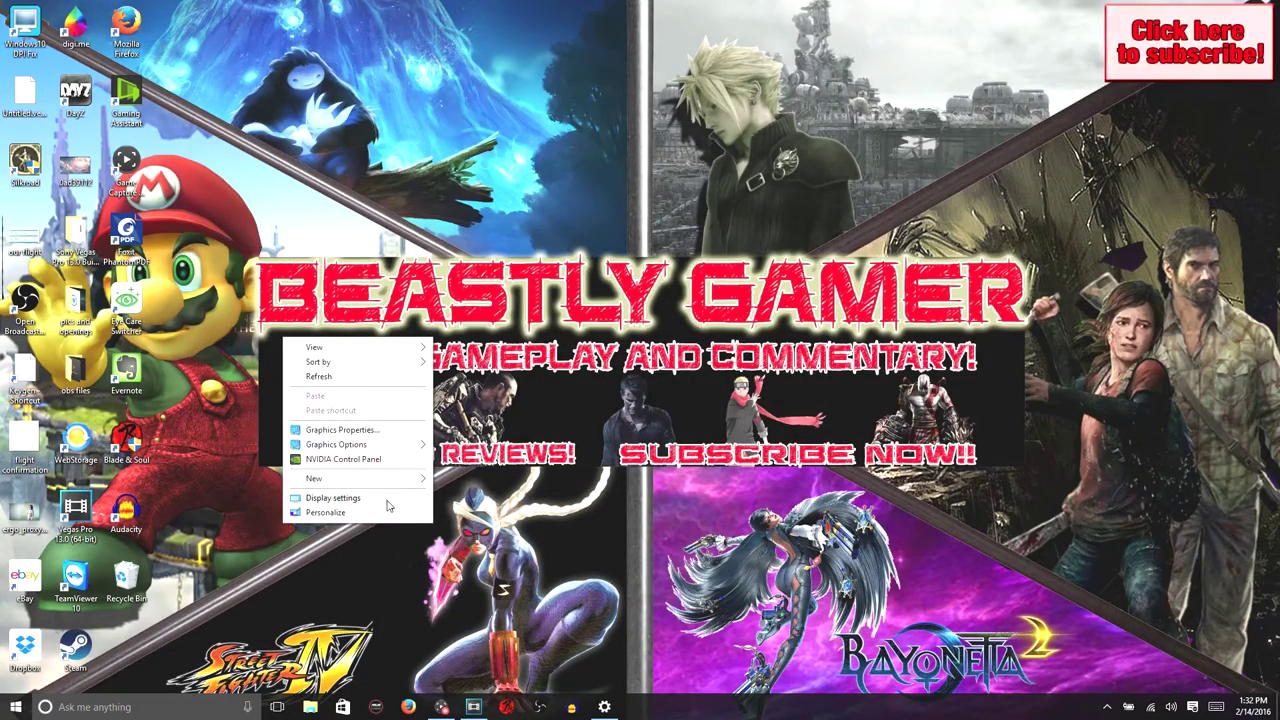
left_click(388, 500)
scroll(360, 458, "down", 1)
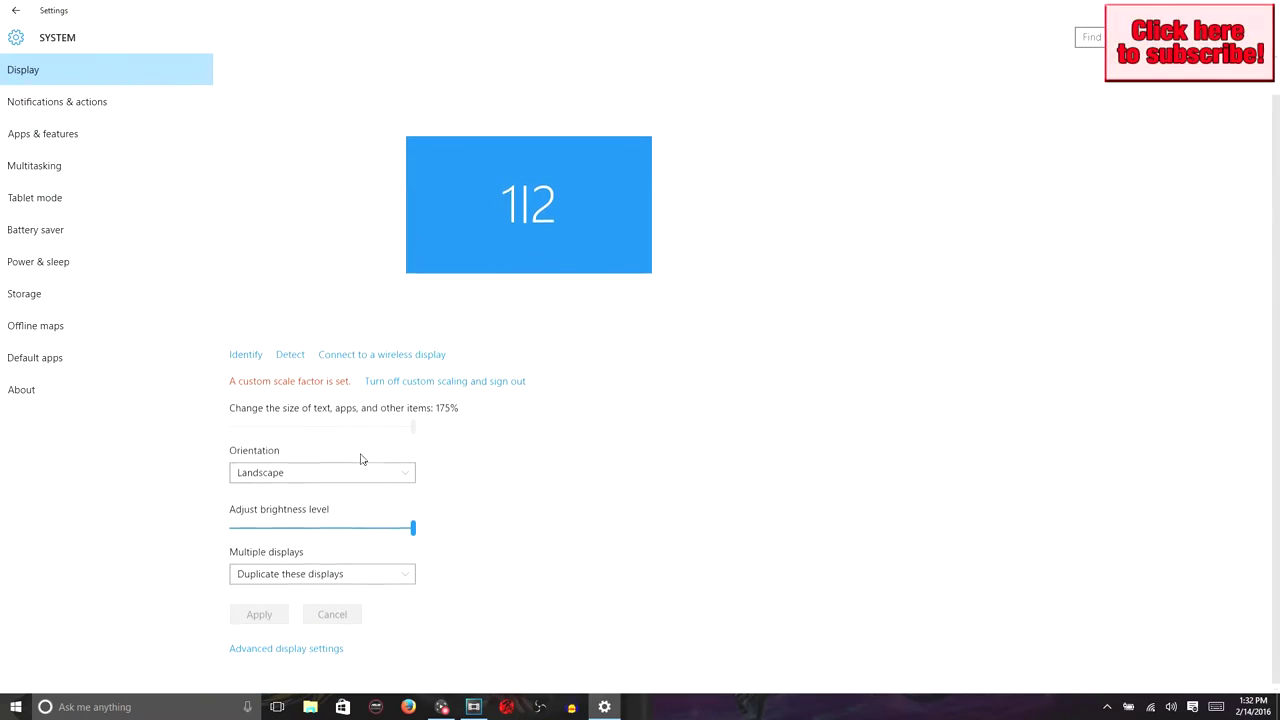